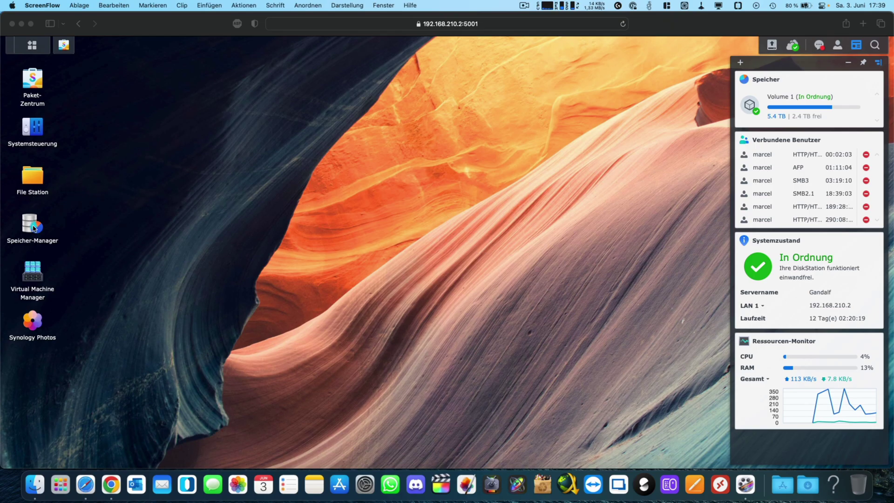
left_click(63, 80)
left_click(32, 45)
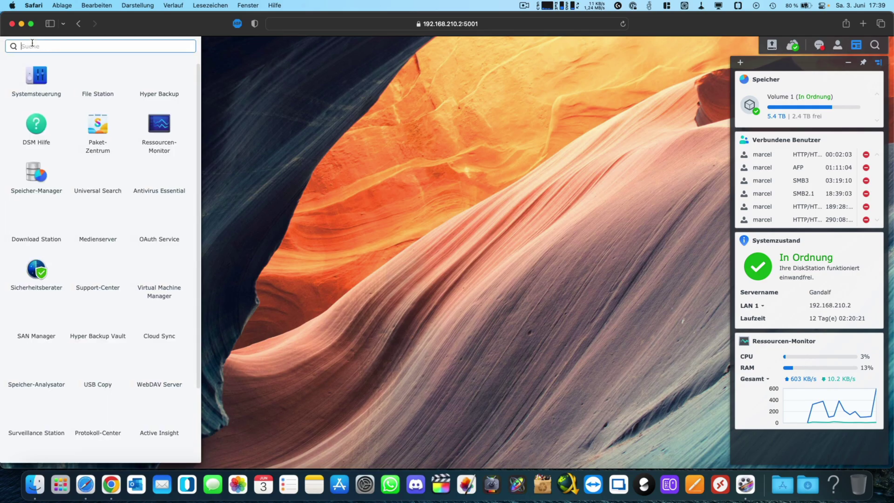
left_click(315, 144)
Step: Open the Speicher-Manager, review the storage pool information, and expand the details of Laufwerk 1 among the HDD/SSD drives
left_click(31, 218)
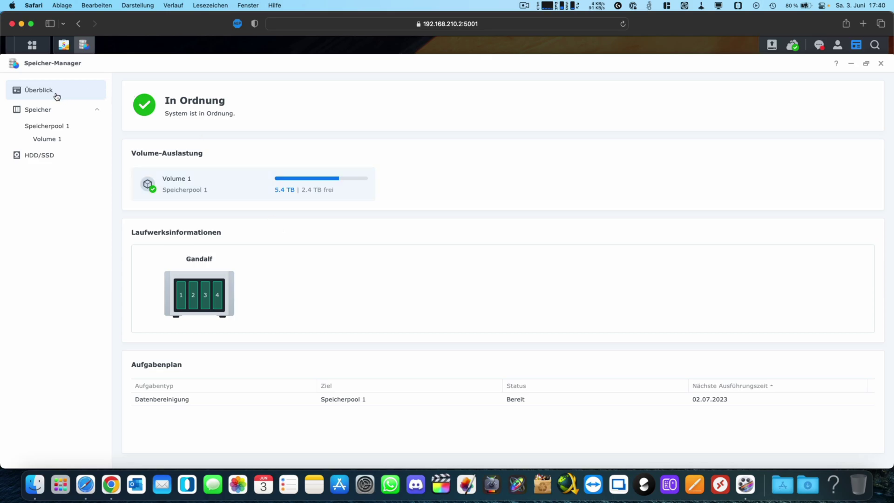
left_click(49, 111)
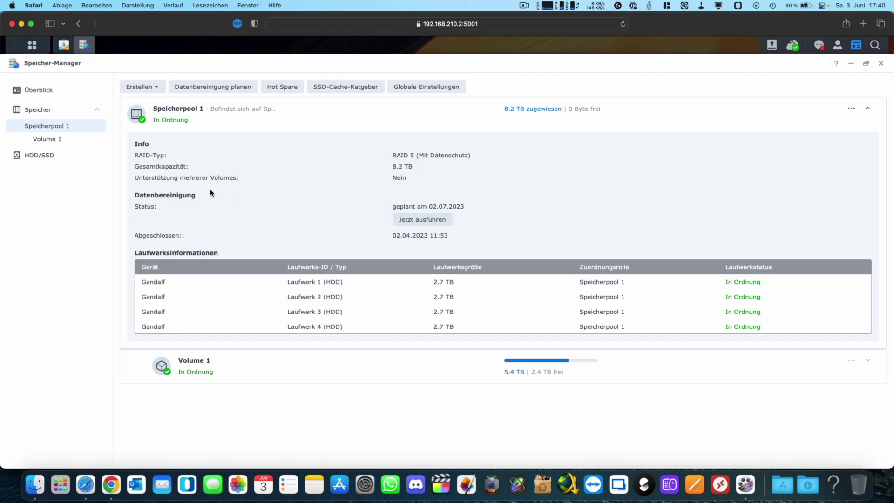
left_click(42, 154)
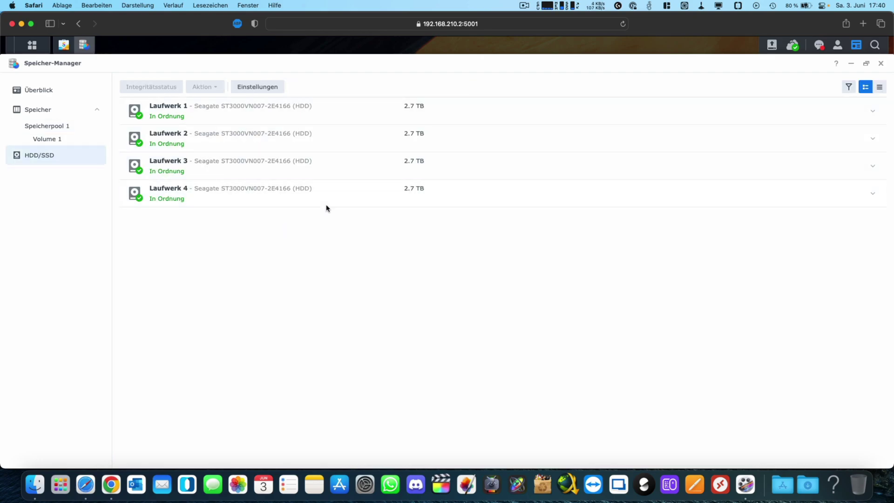
left_click(251, 114)
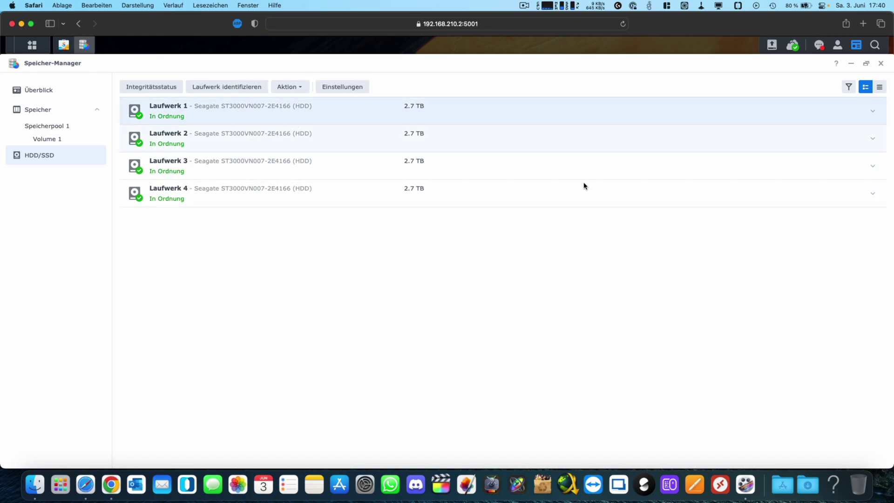
left_click(873, 114)
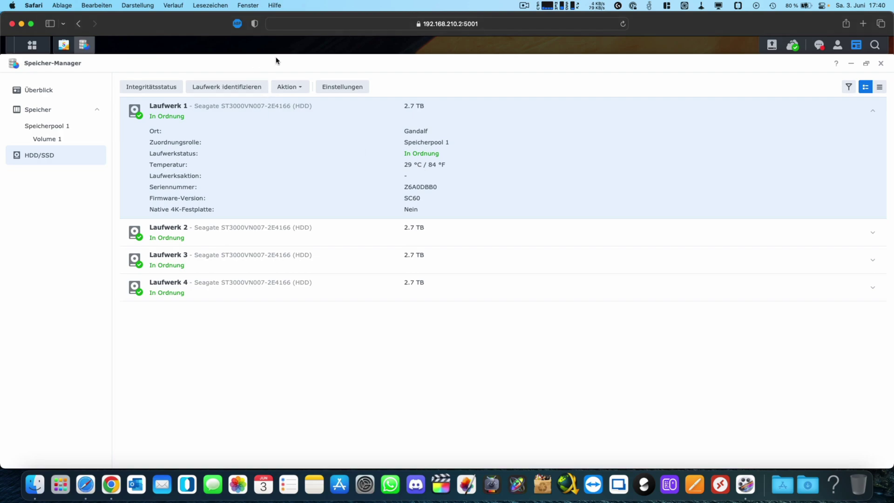
left_click(289, 88)
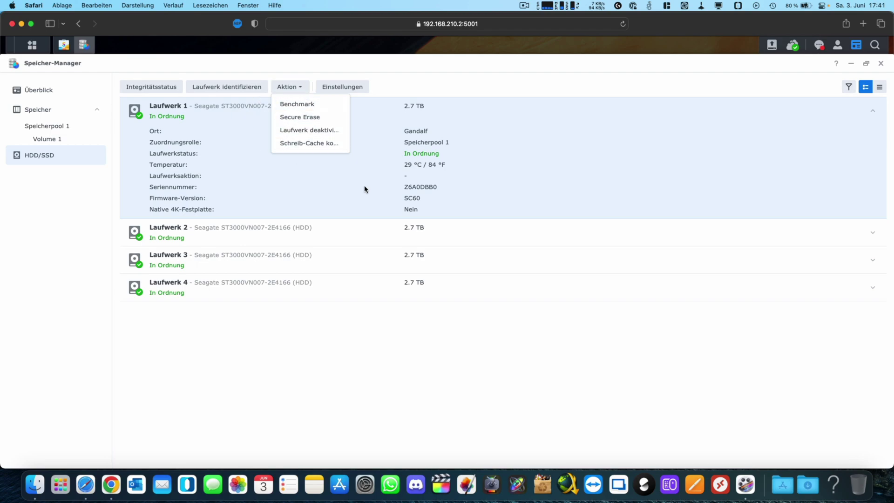
left_click(467, 220)
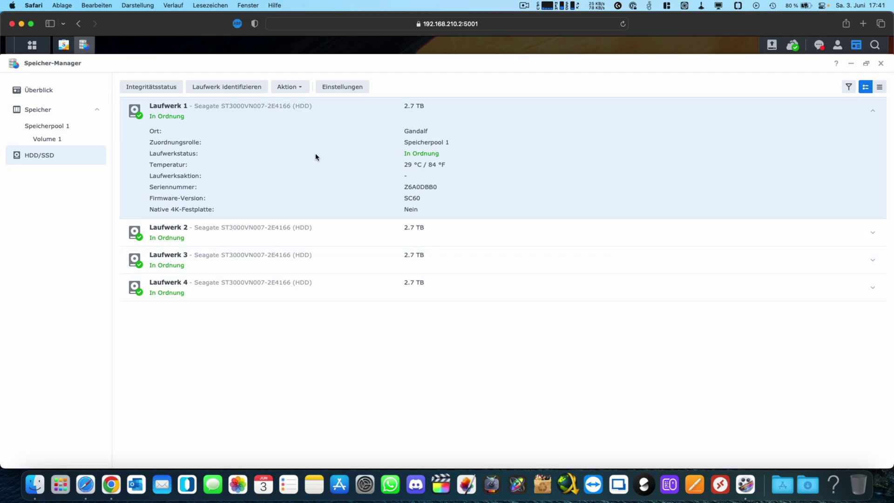
right_click(269, 138)
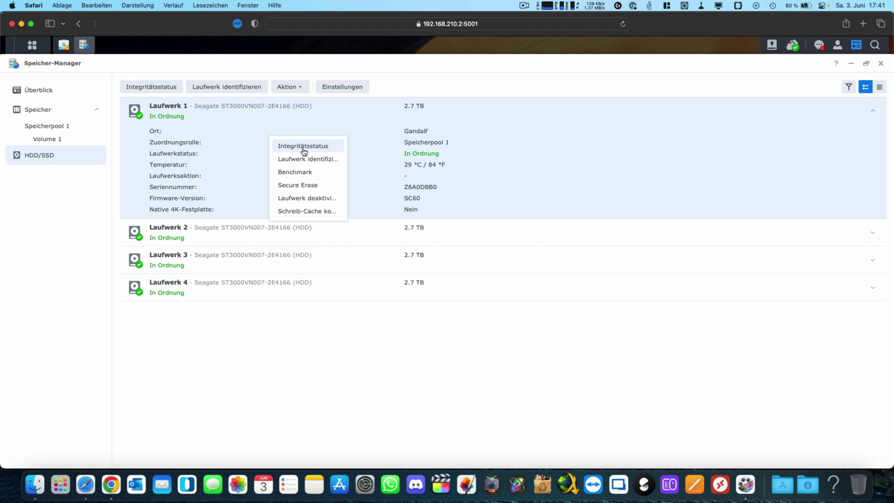
left_click(207, 134)
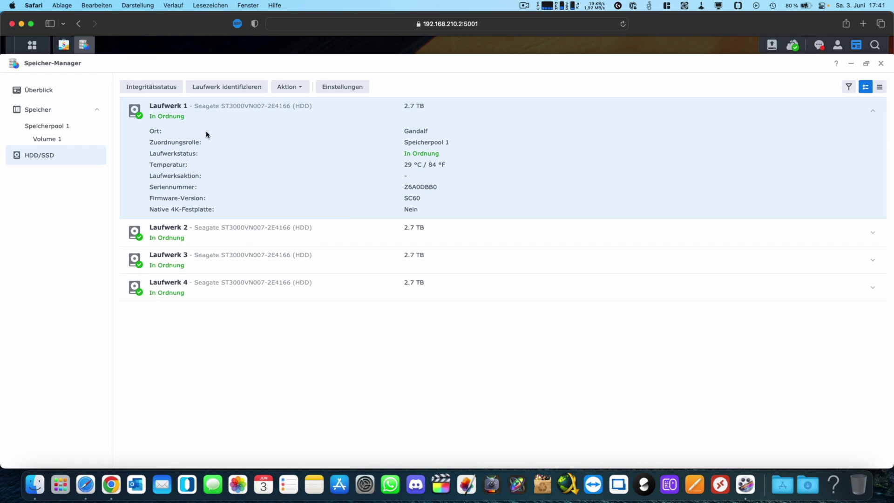
Step: Open the Integritätsstatus of Laufwerk 1 and view the health statistics of Laufwerk 2, 3 and 4 in turn
left_click(148, 89)
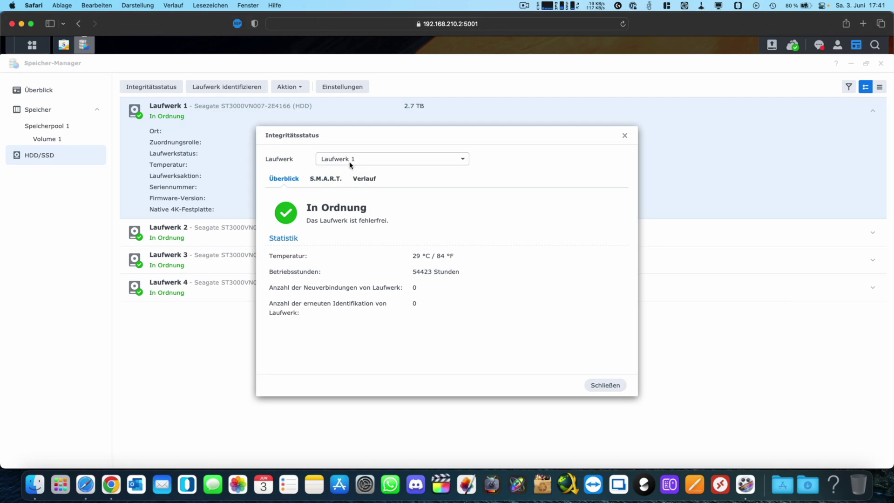
left_click(402, 162)
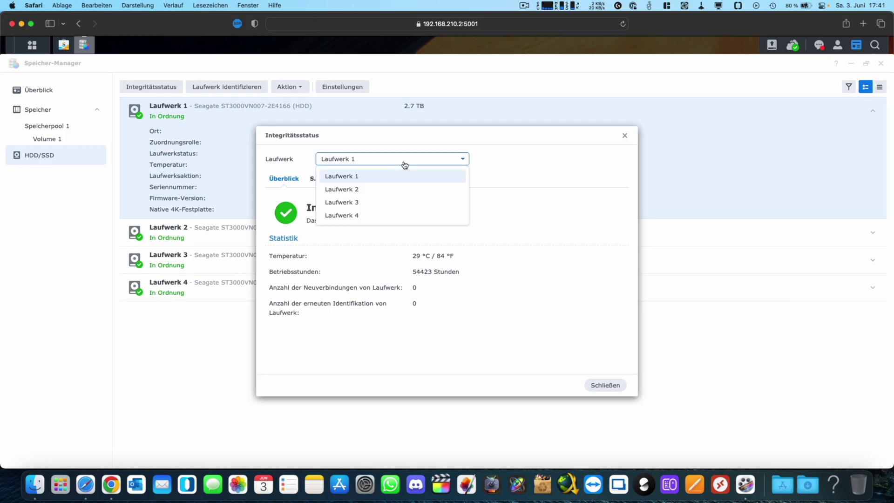
left_click(373, 188)
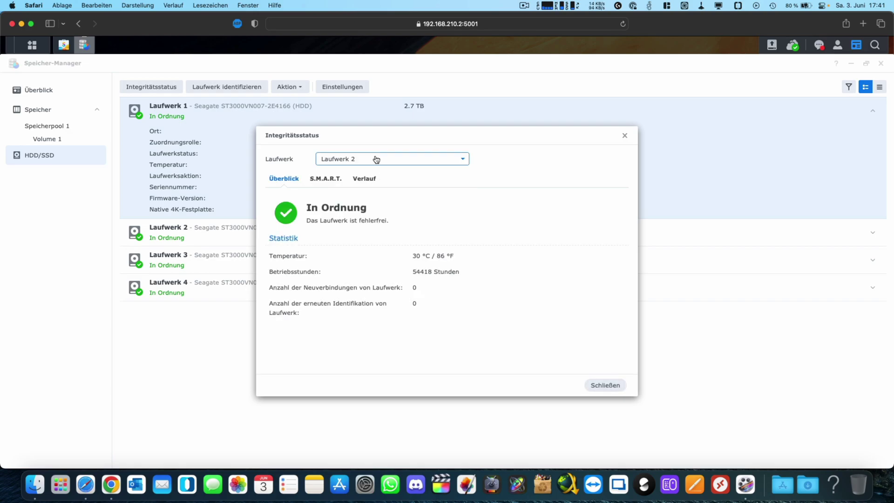
left_click(376, 160)
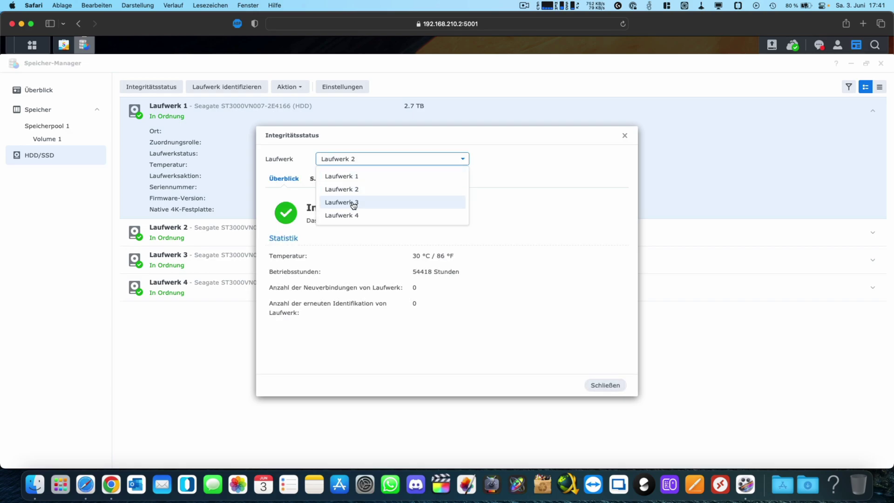
left_click(352, 202)
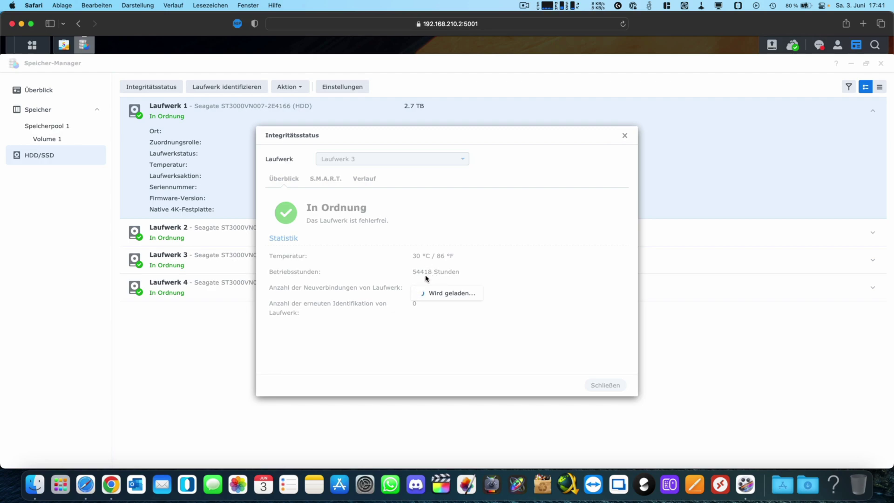
left_click(369, 161)
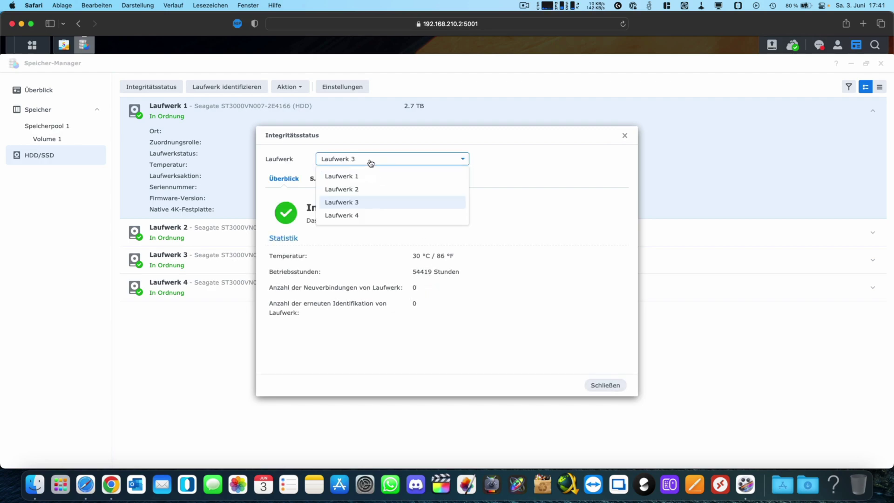
left_click(347, 213)
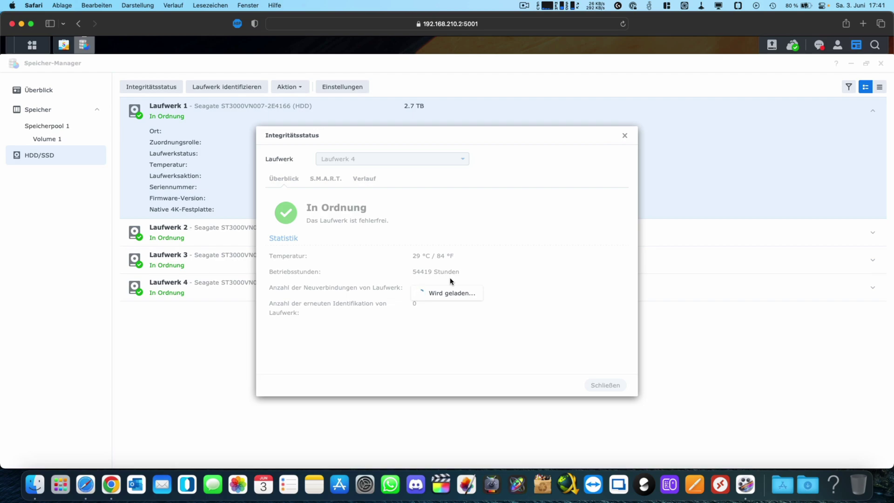
Step: Recheck the health statistics of Laufwerk 3 and Laufwerk 2, ending with Laufwerk 1 as the selected drive
left_click(380, 164)
left_click(358, 203)
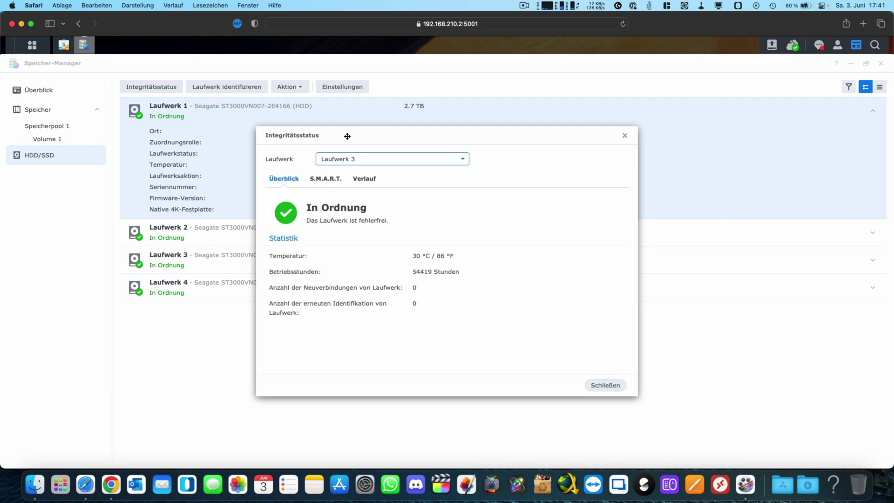
left_click(347, 160)
left_click(354, 189)
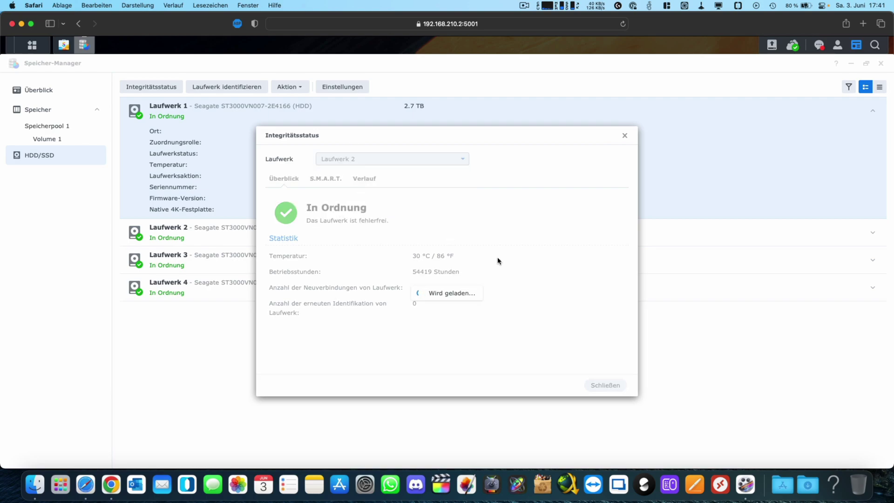
left_click(387, 158)
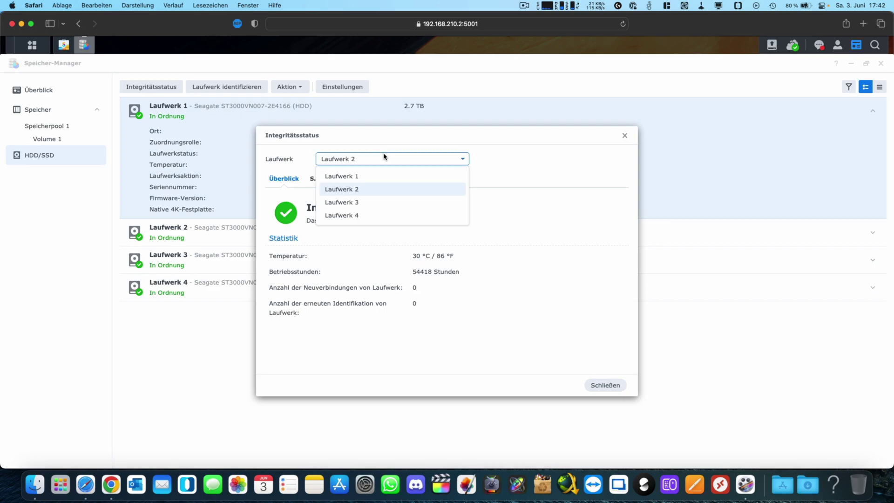
left_click(362, 176)
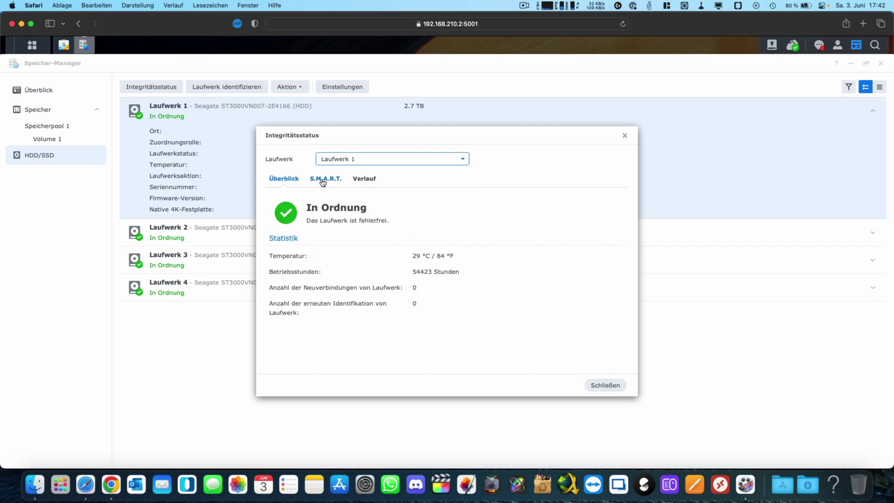
Step: Review the S.M.A.R.T. test information of Laufwerk 1 and examine its detailed S.M.A.R.T. attribute list, closing the list when done
left_click(323, 180)
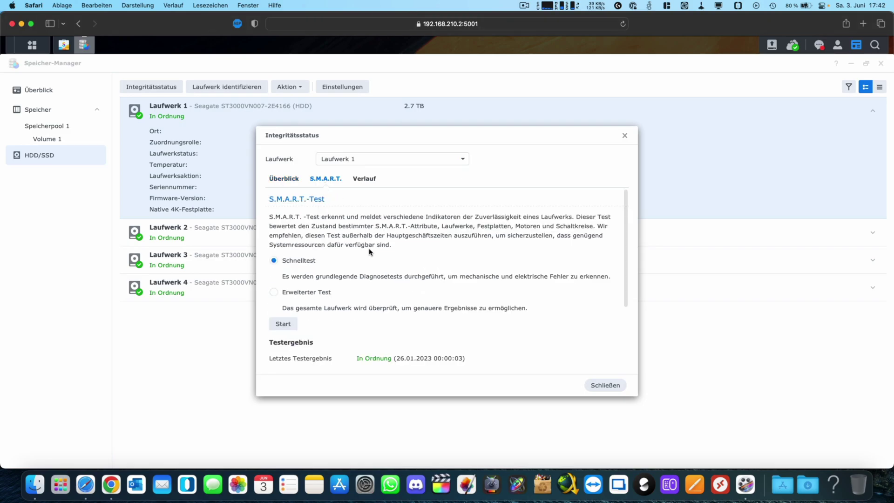
scroll(460, 278, "down", 1)
scroll(461, 278, "down", 4)
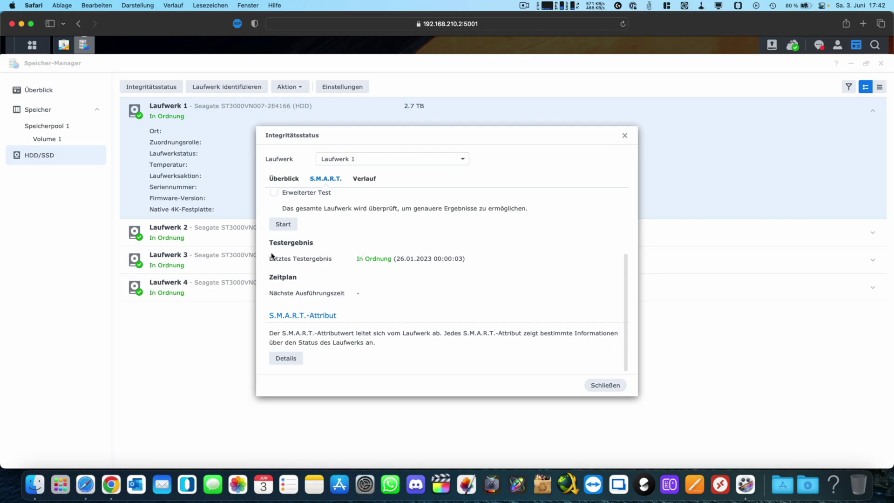
left_click(290, 358)
scroll(432, 311, "down", 5)
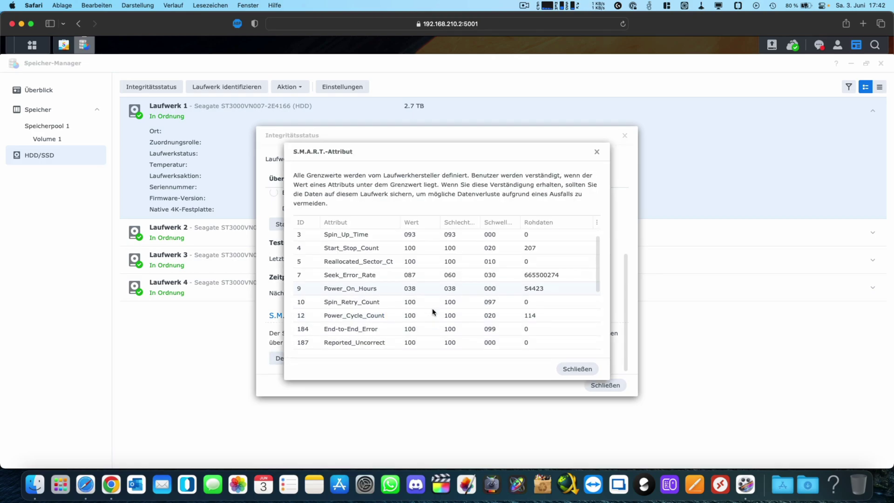
scroll(434, 310, "down", 3)
scroll(435, 309, "up", 6)
left_click(577, 369)
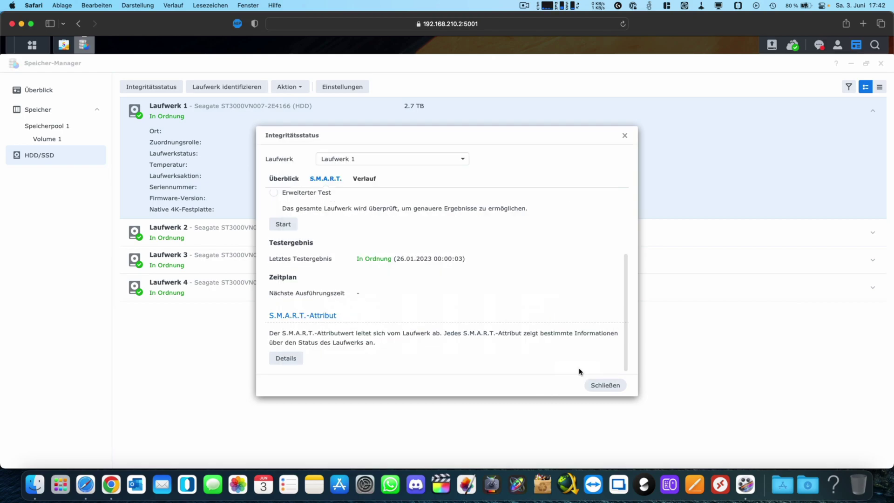
Step: Choose Erweiterter Test as the S.M.A.R.T. test type for Laufwerk 1
scroll(401, 263, "up", 2)
scroll(400, 263, "up", 1)
left_click(297, 238)
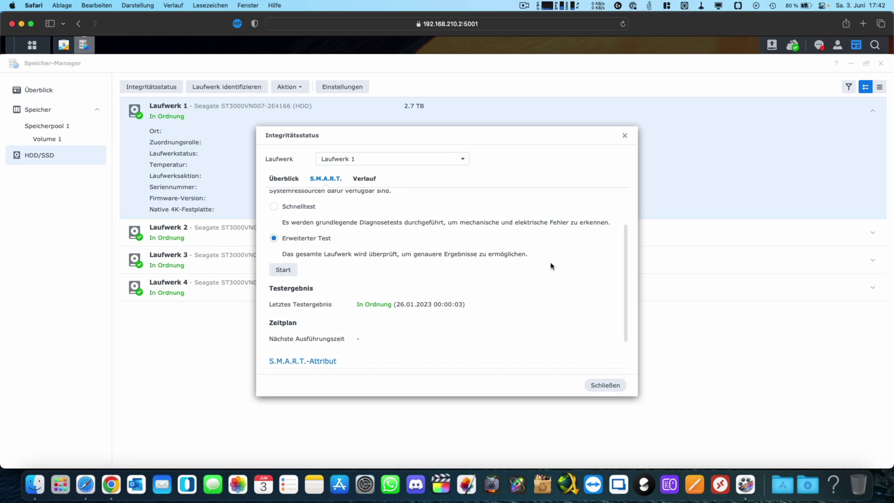